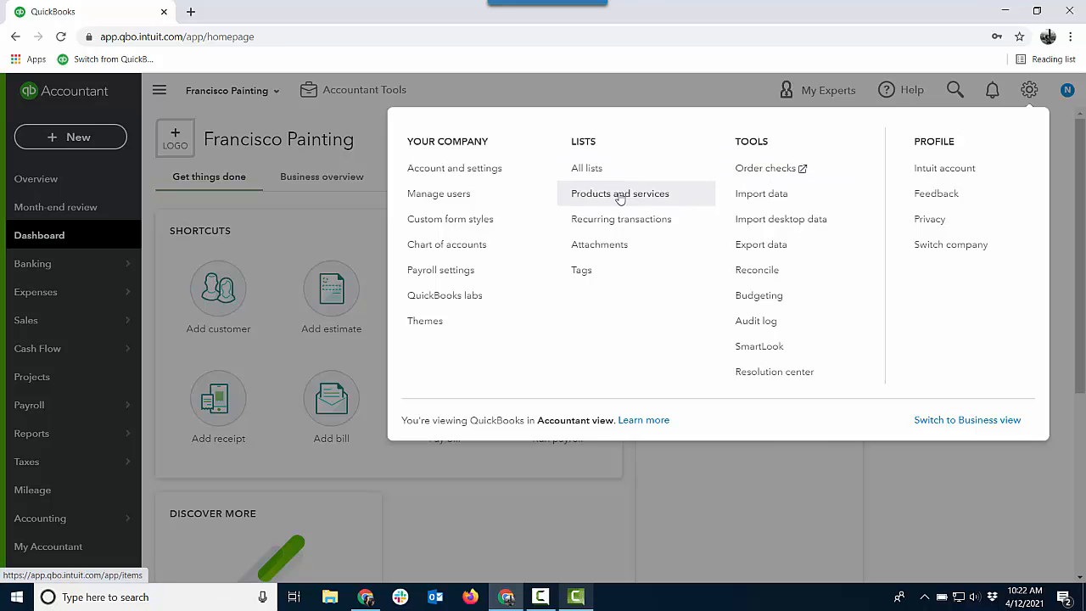
Step: Open the products and services list and filter it to active items of type Inventory
click(611, 196)
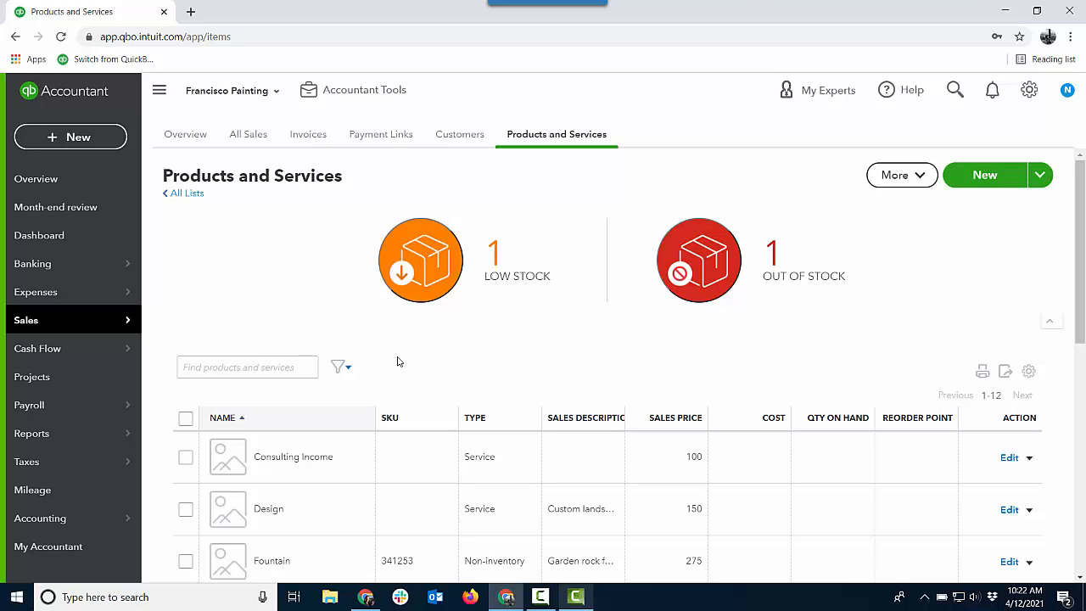
click(346, 370)
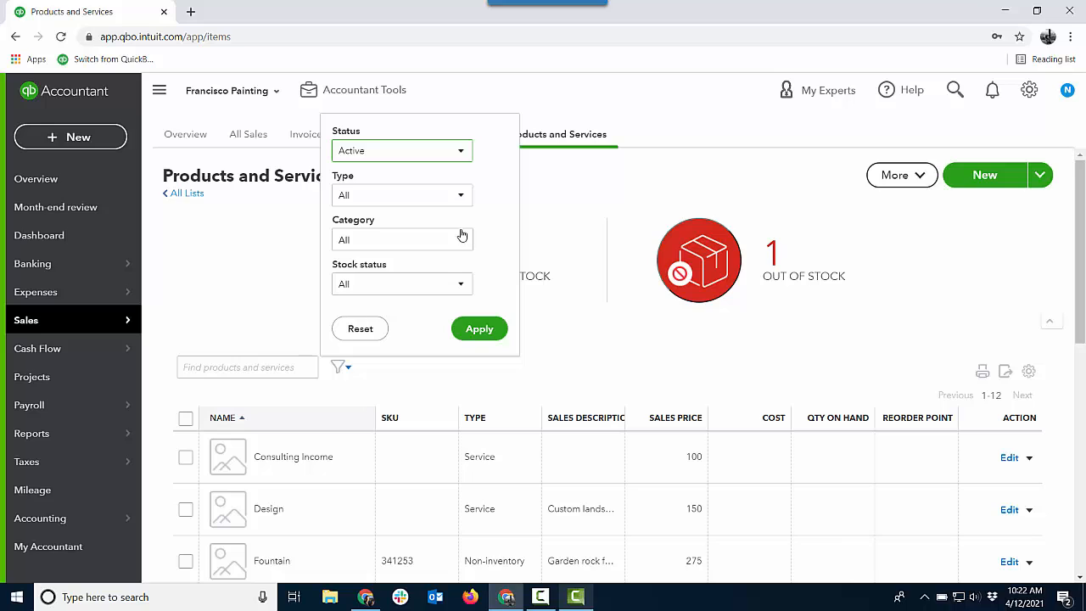
click(459, 200)
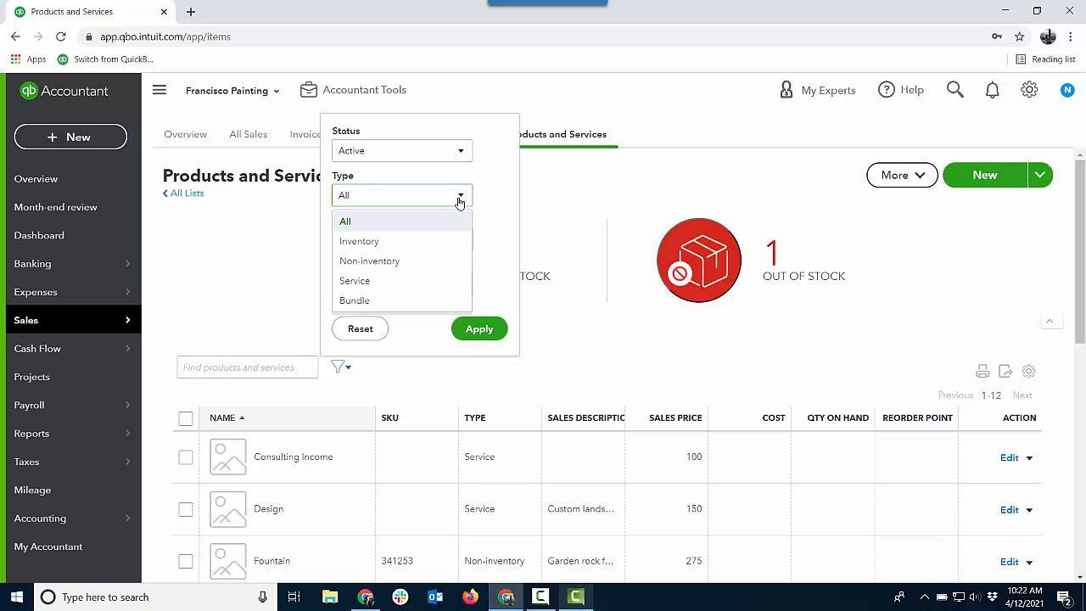
click(369, 242)
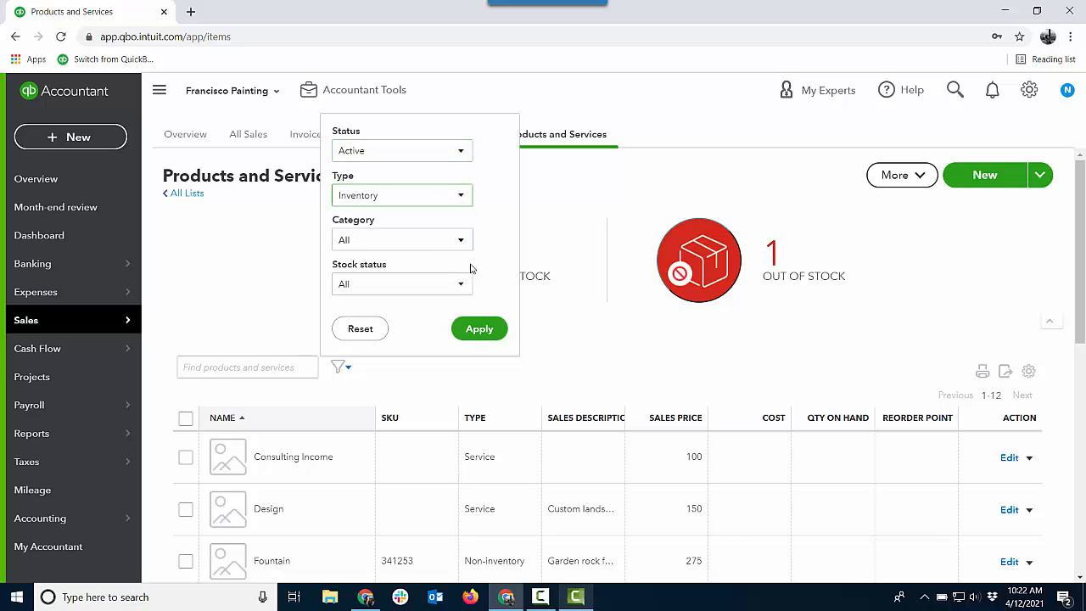
click(479, 329)
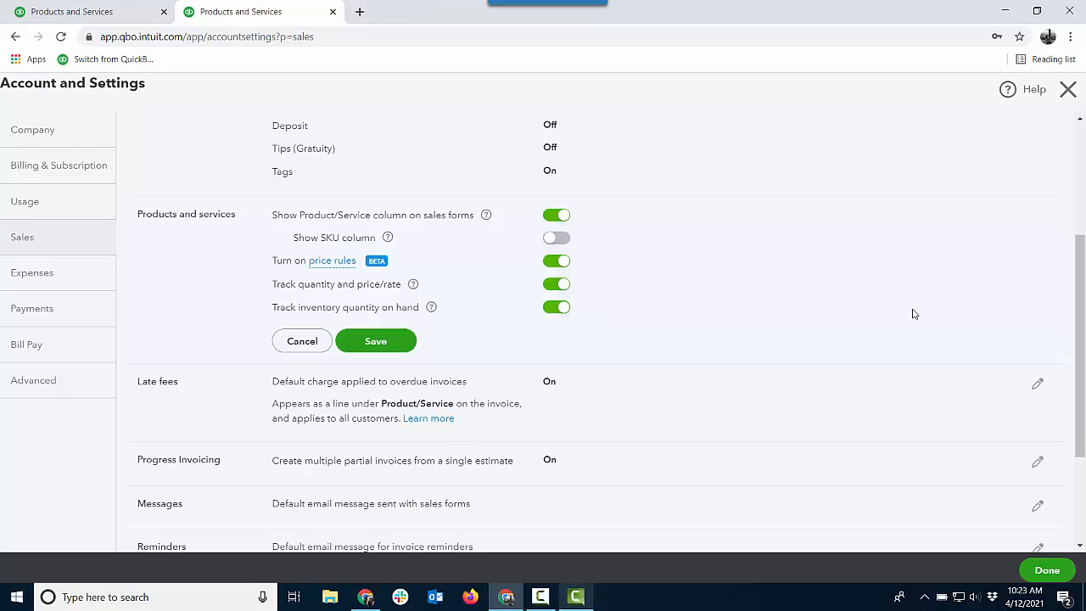
Step: Return to the products and services list and view the actions available for the Widget item
key(ctrl+Tab)
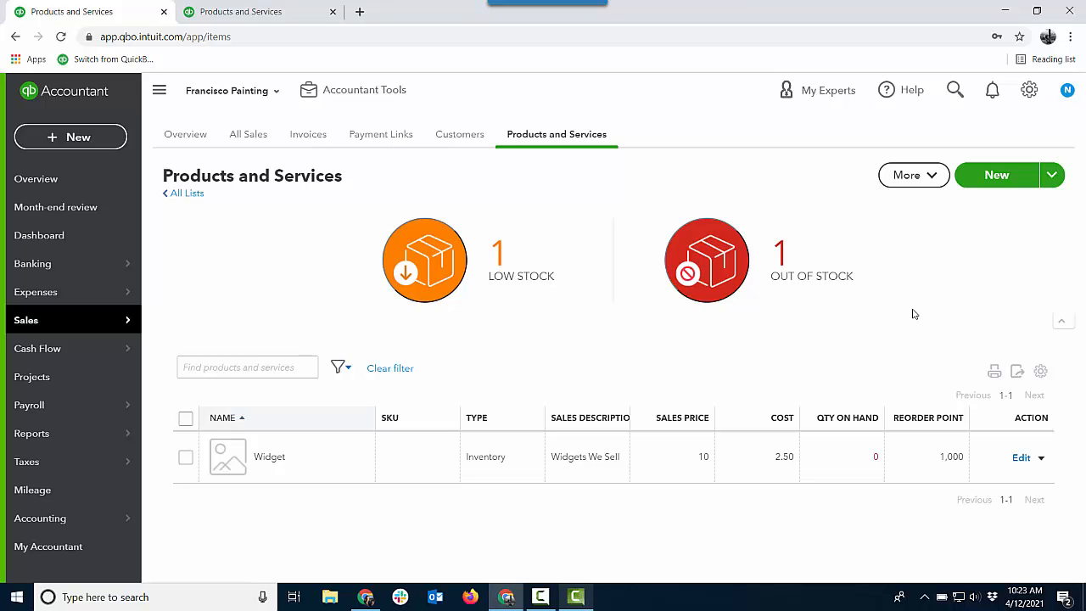
click(1041, 458)
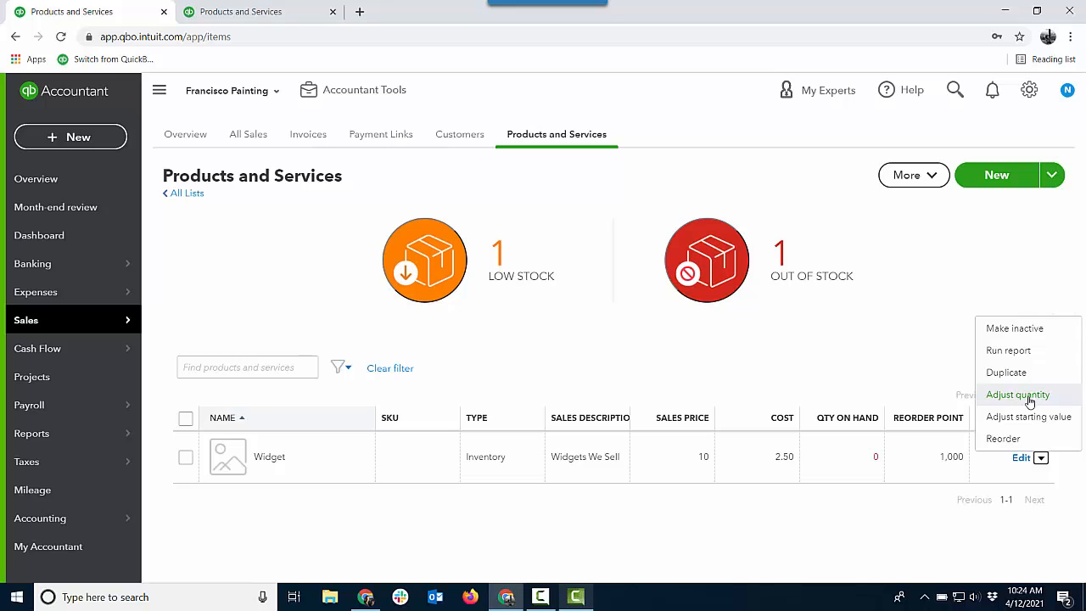
click(888, 359)
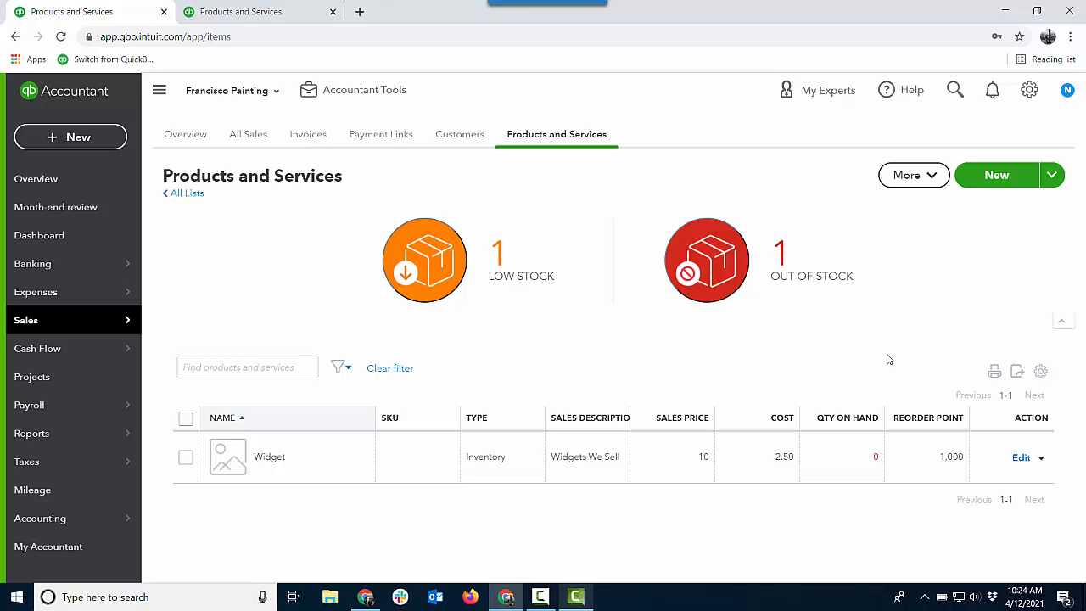
Step: View the import option and the product types offered for a new item, without creating one
click(1053, 184)
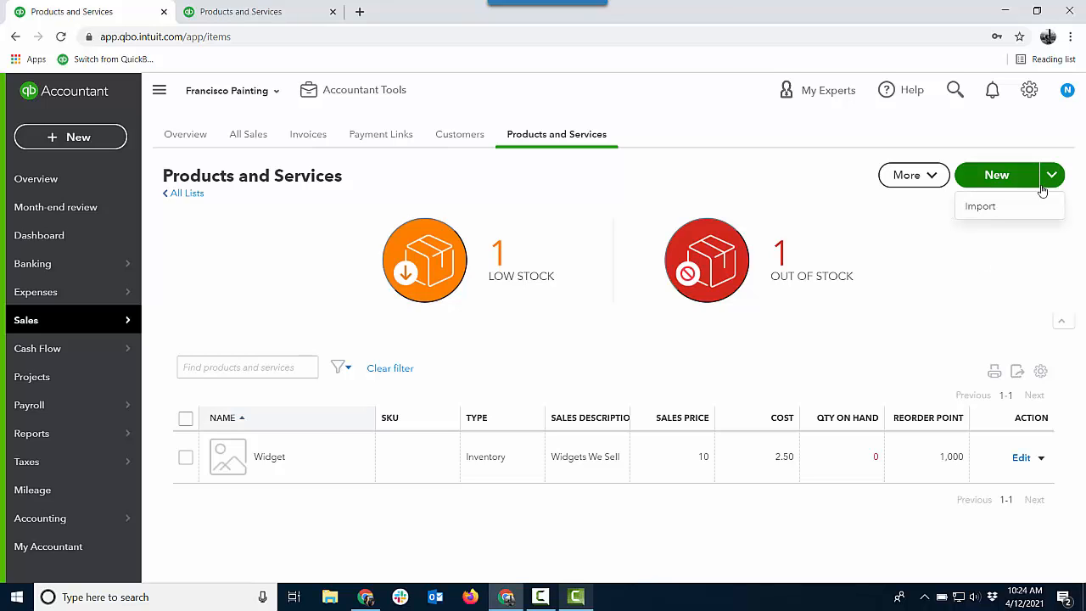
click(967, 248)
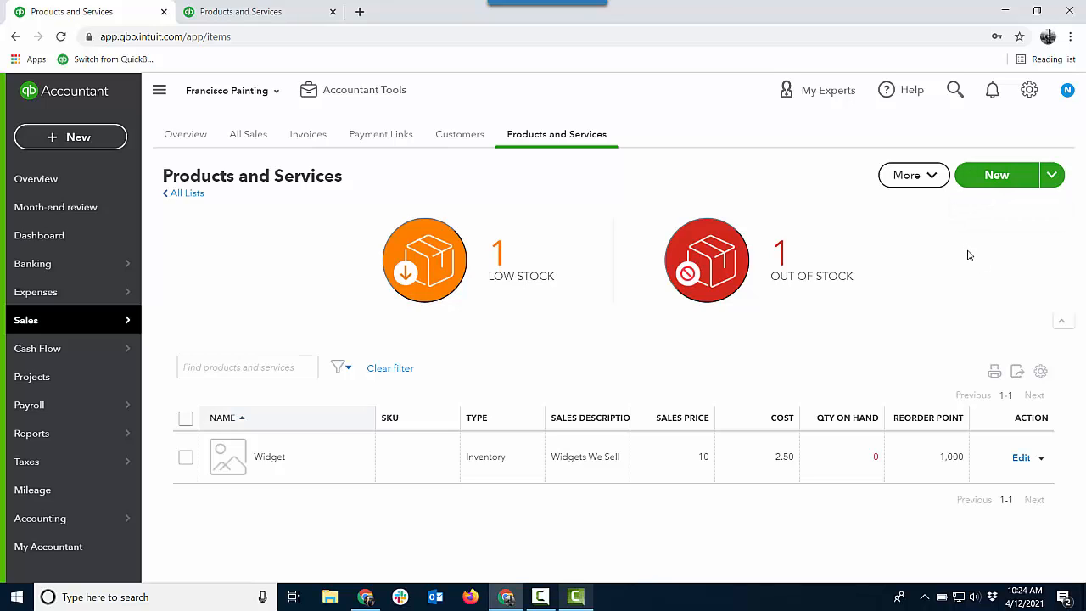
click(995, 181)
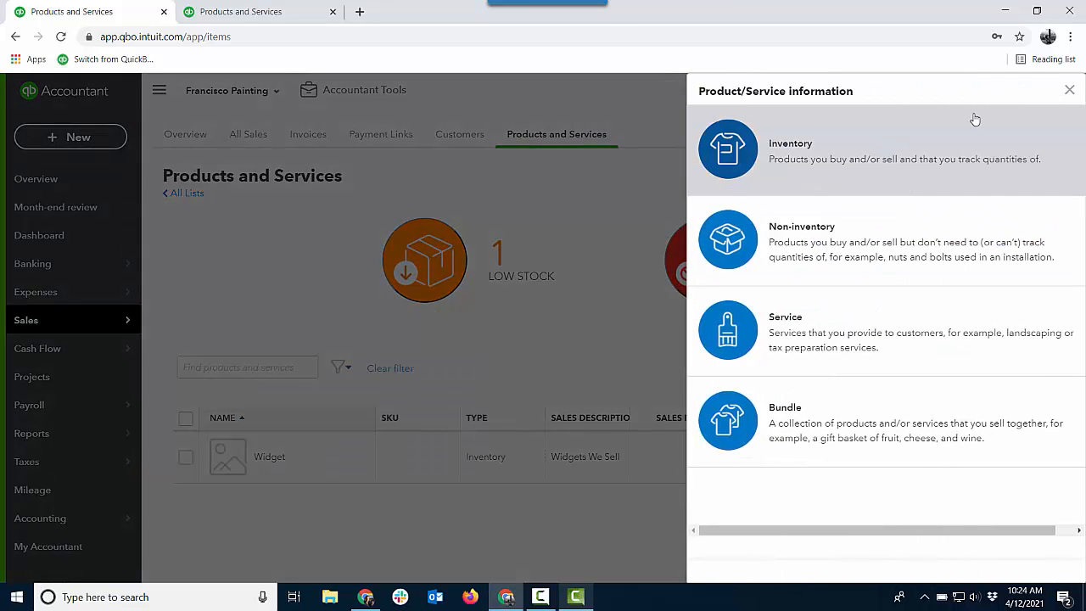
click(1070, 90)
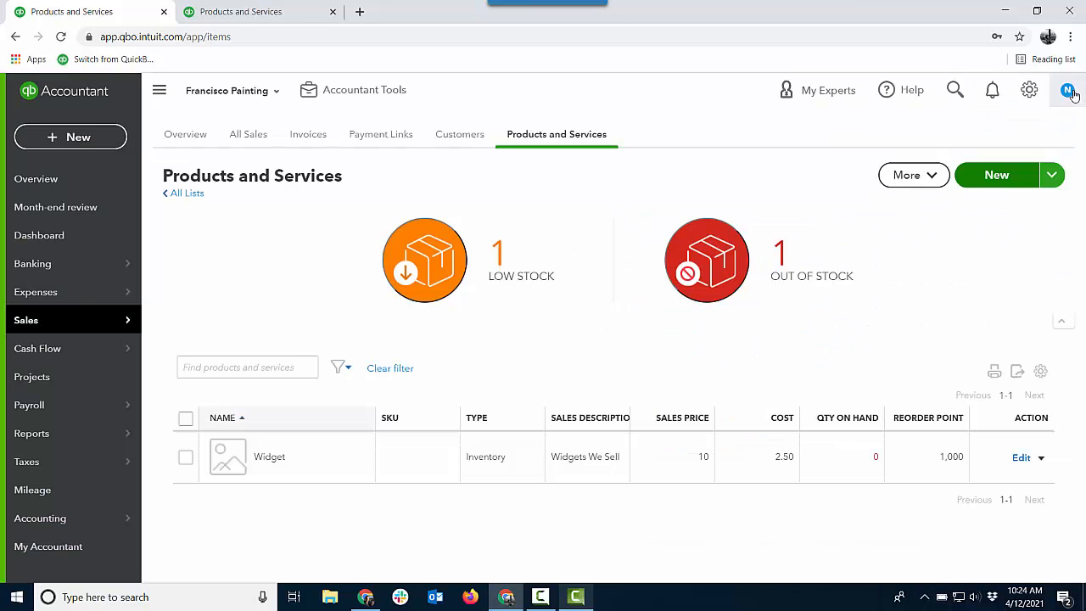
Step: Review the Widget item's inventory record, including its quantity, reorder point, asset account and description, and close it unchanged
click(1020, 457)
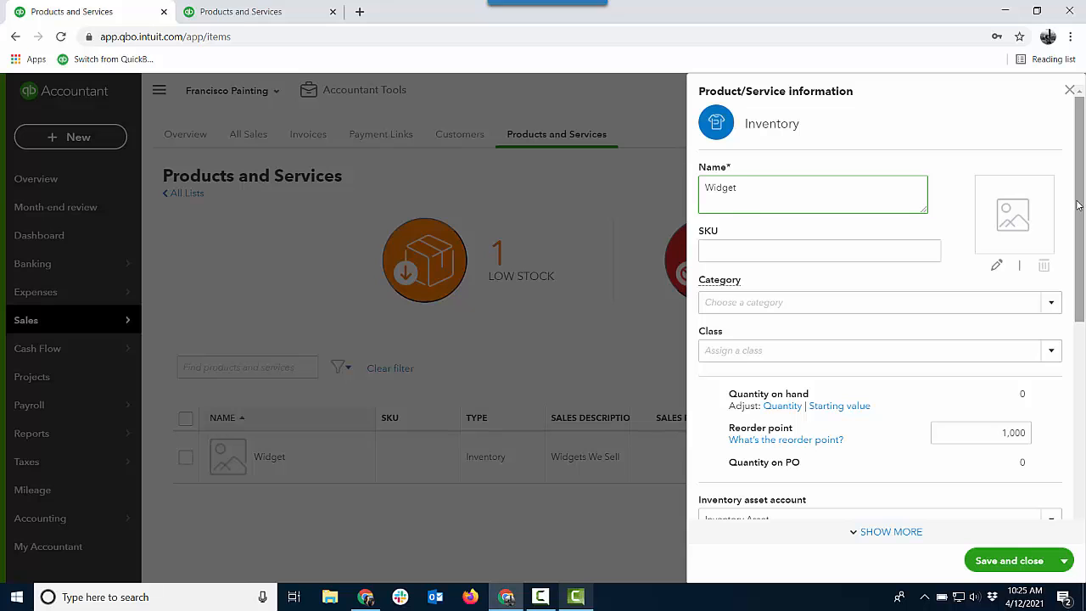
drag(1078, 204, 1084, 264)
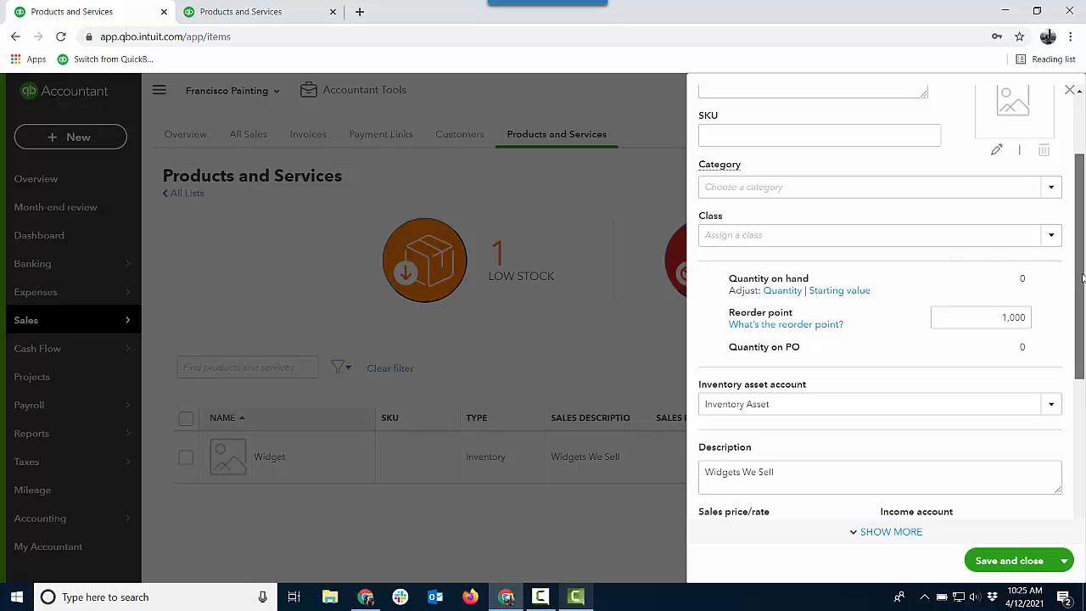
drag(1083, 278, 1083, 424)
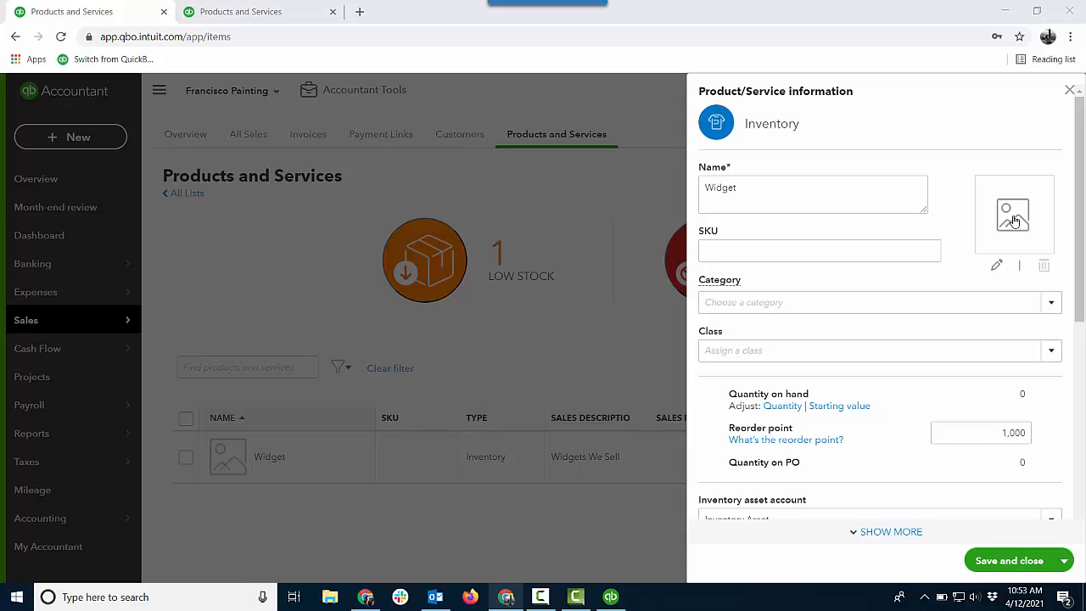
click(1069, 90)
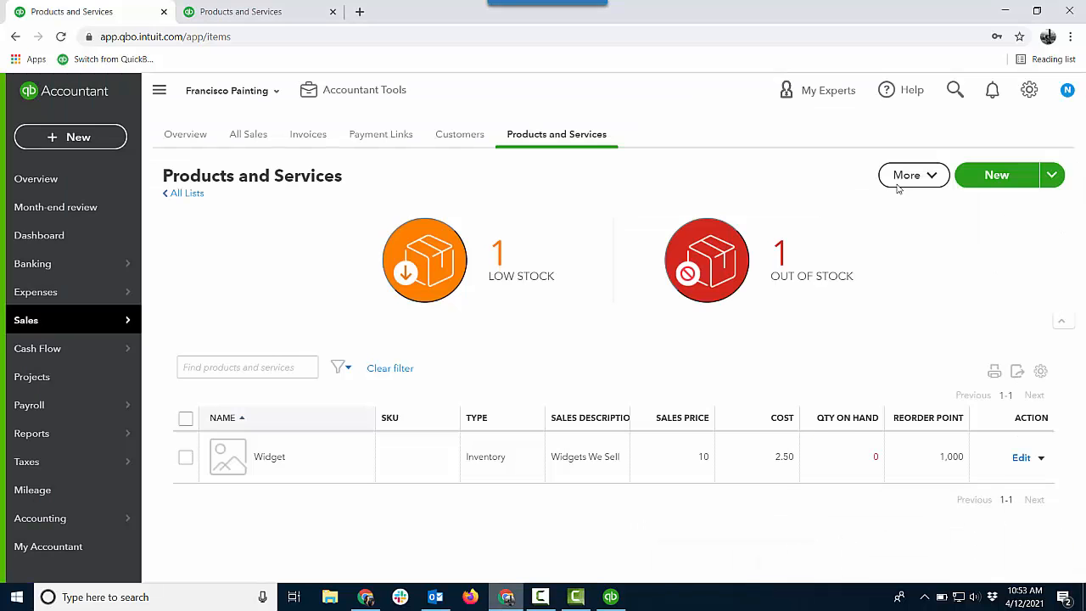
Step: Open the inventory quantity adjustment form from the new transaction options
click(90, 143)
click(577, 322)
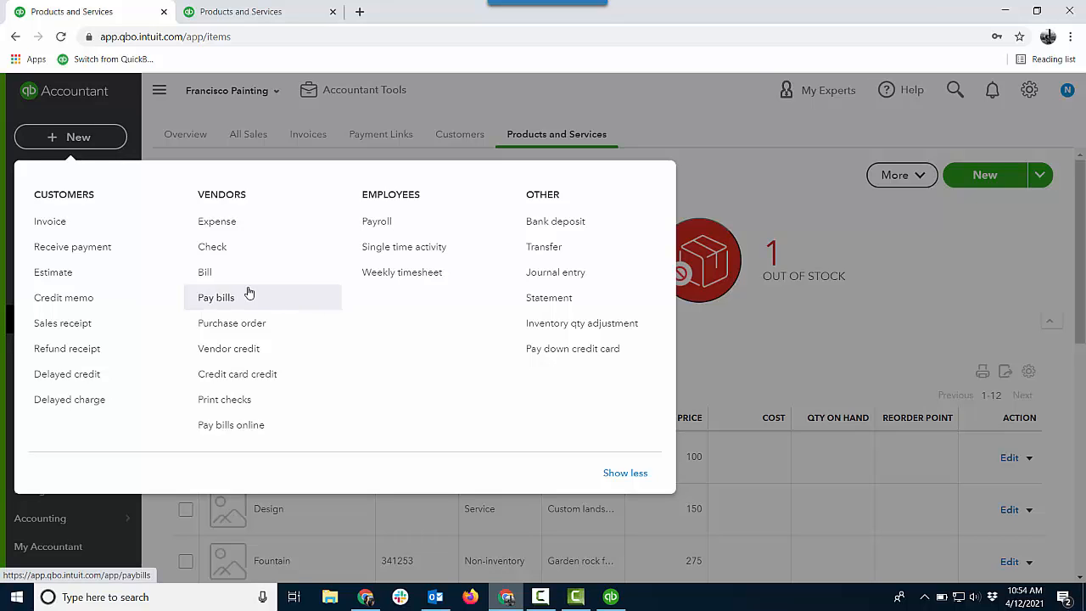
Step: Start a new expense with Amazon as payee and add Widget to the first item line
click(218, 224)
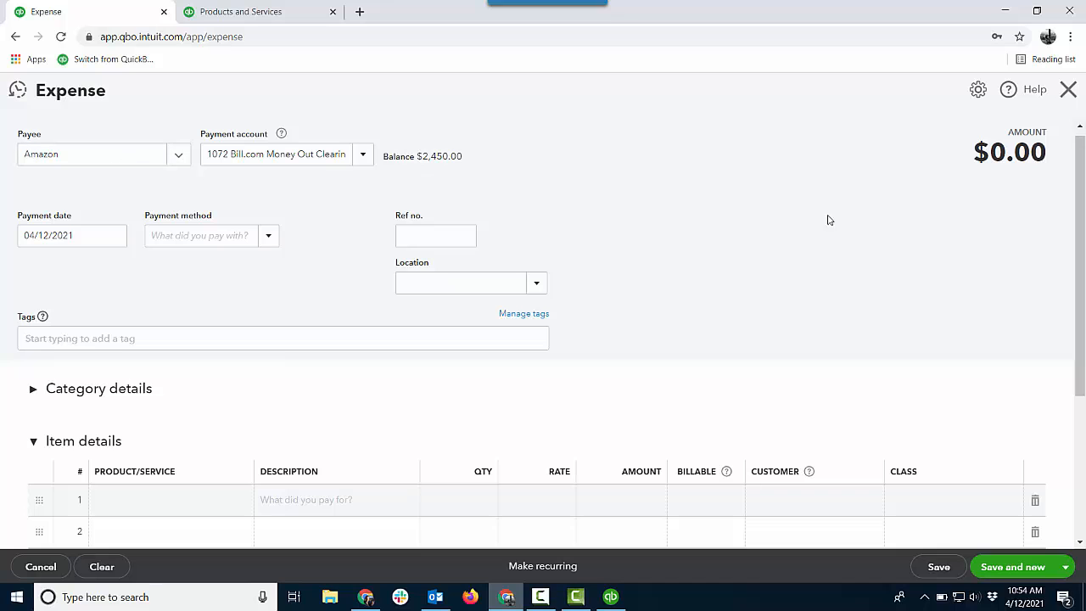
scroll(906, 368, down, 3)
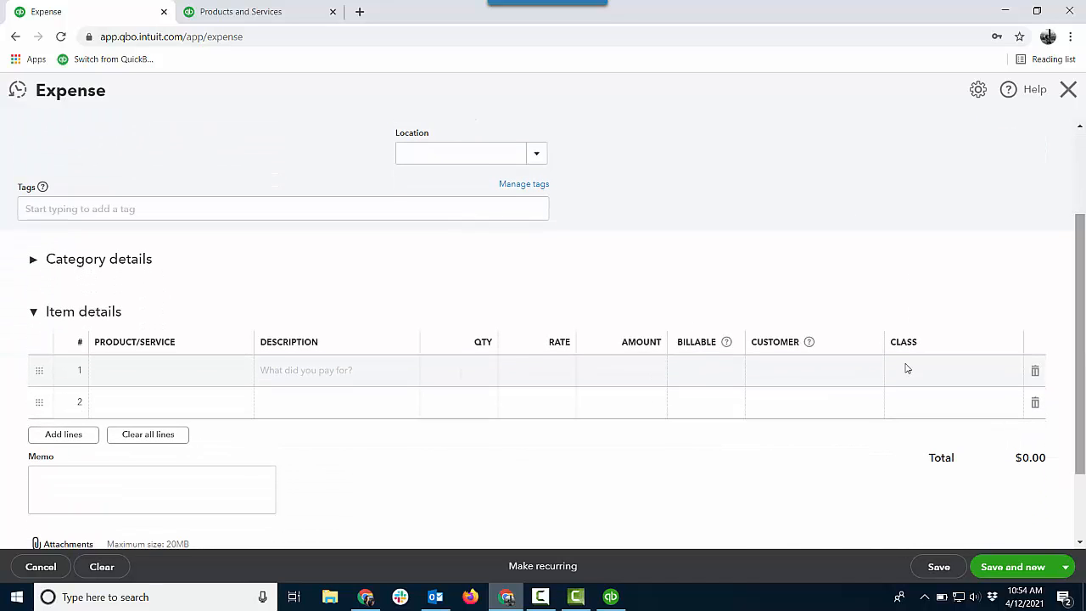
click(199, 383)
text(Widget)
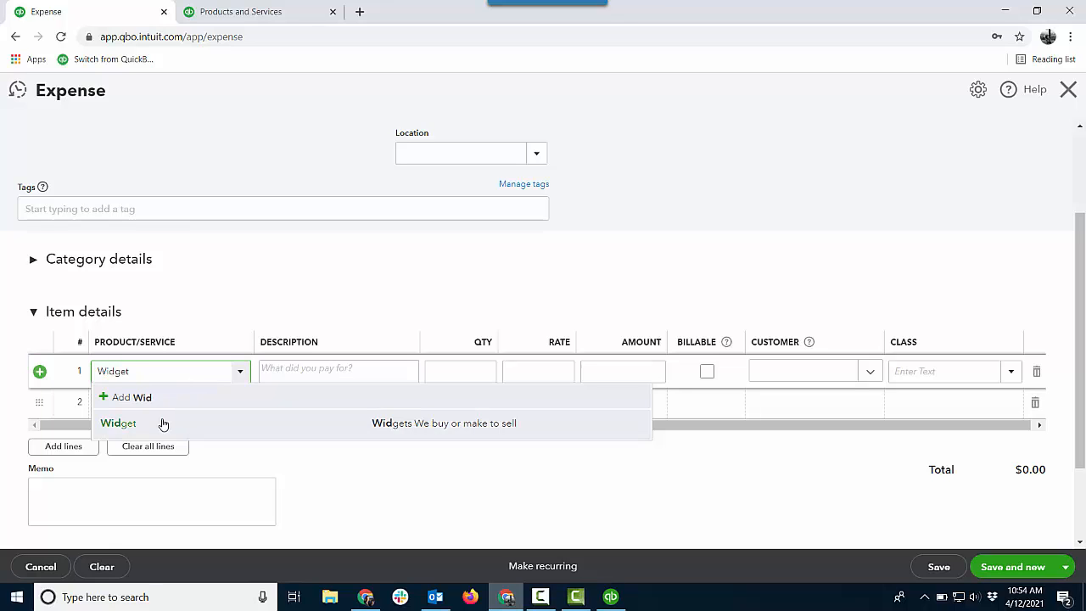
click(162, 423)
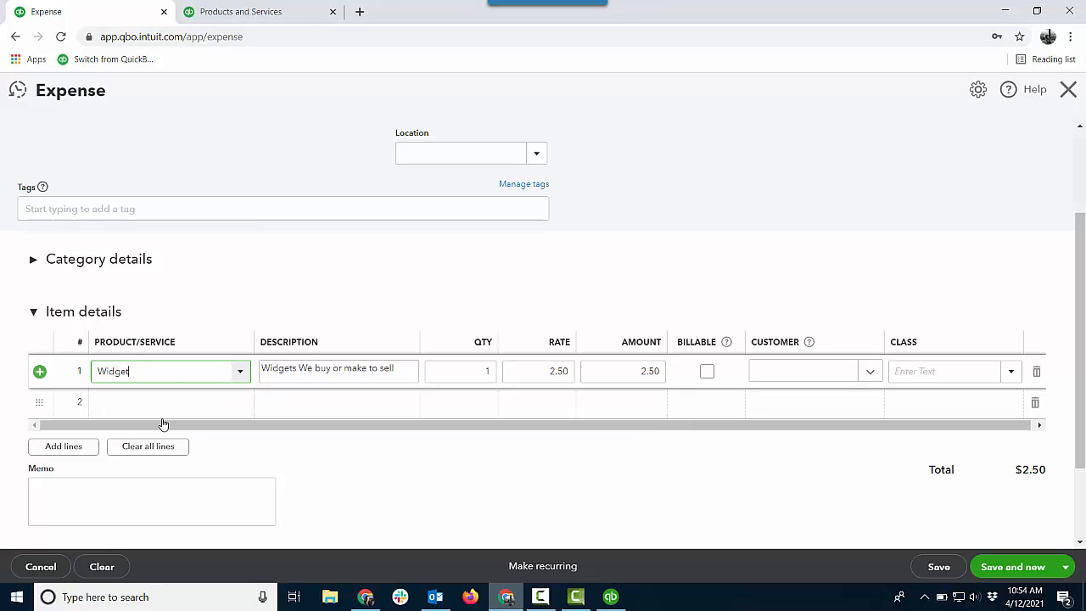
Step: Set the Widget quantity on the expense to 1,001, and save and close the expense
click(490, 374)
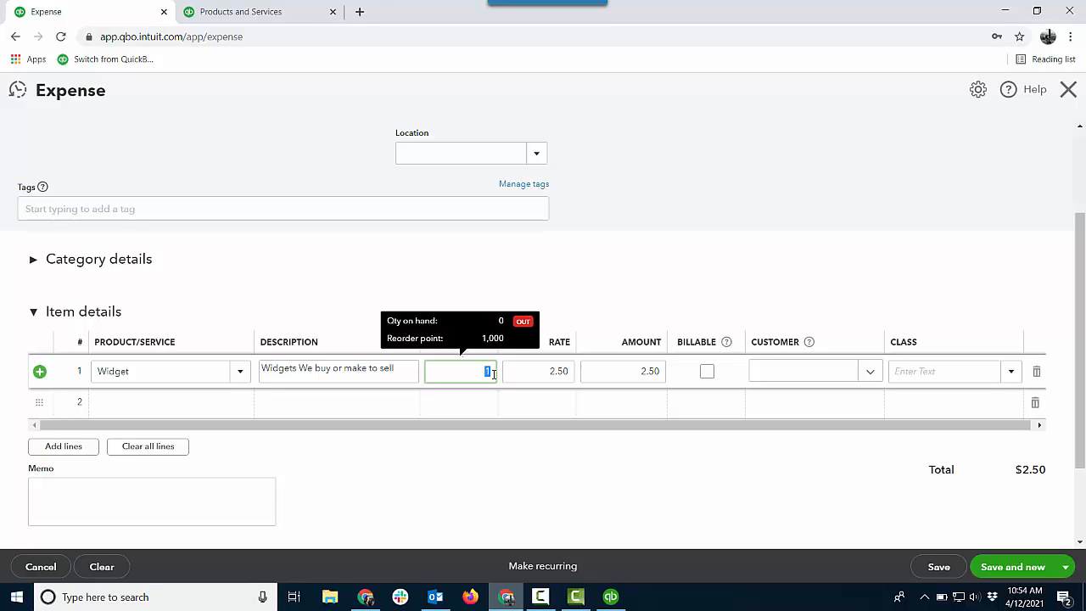
text(1001)
key(Tab)
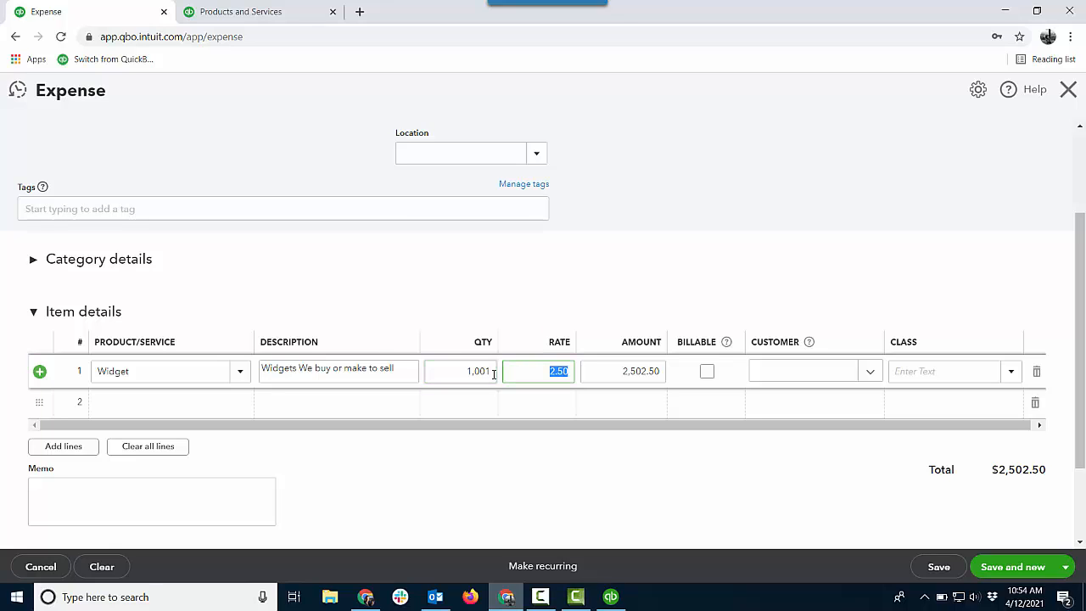
click(1067, 568)
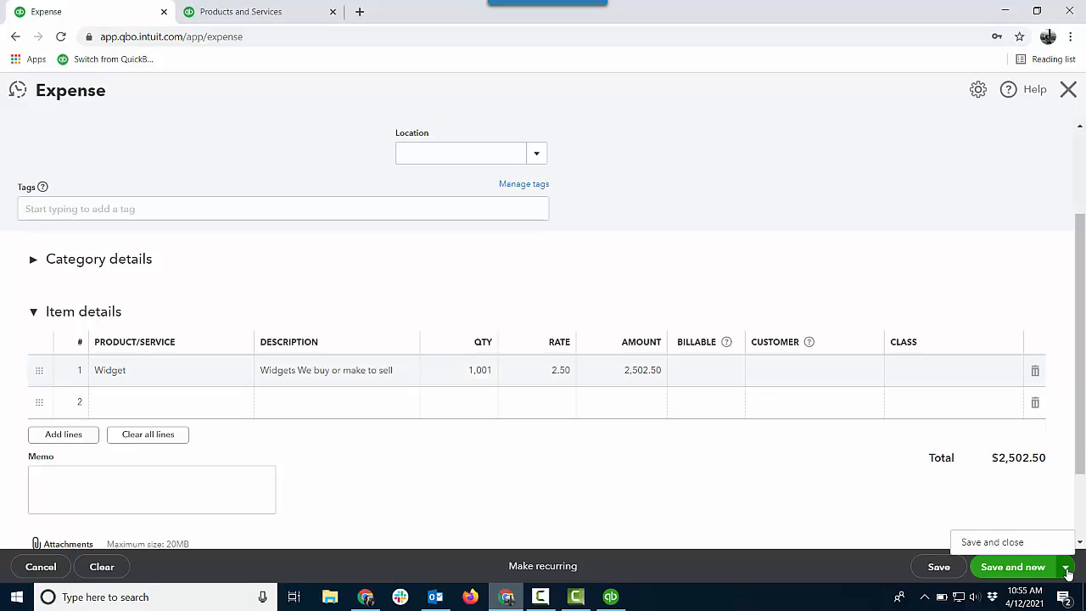
click(999, 550)
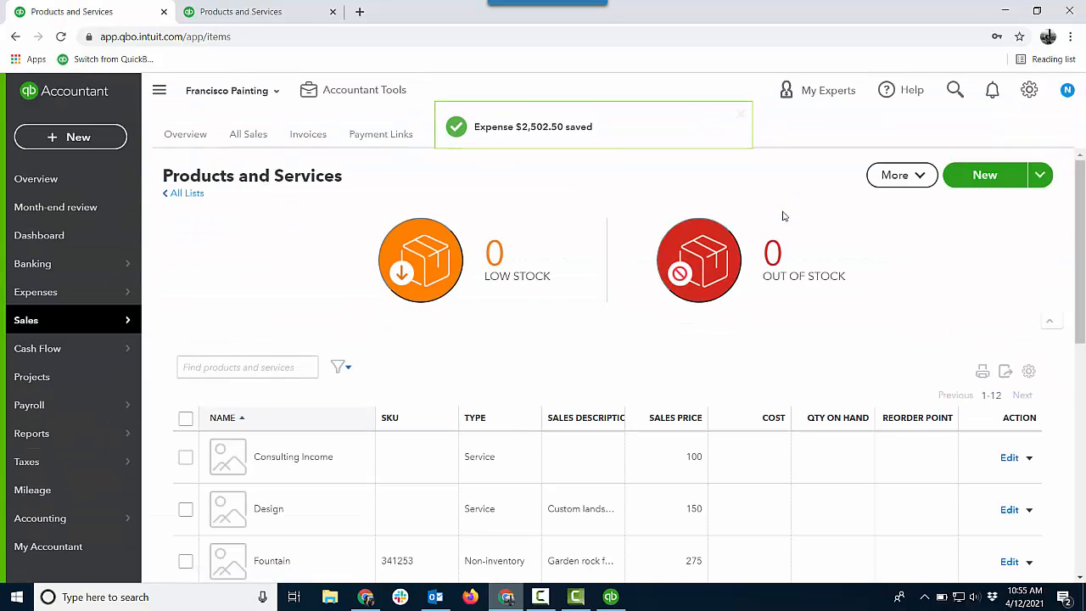
Step: Start a new invoice for the first customer in the list and hide the suggested charges
click(104, 142)
click(54, 222)
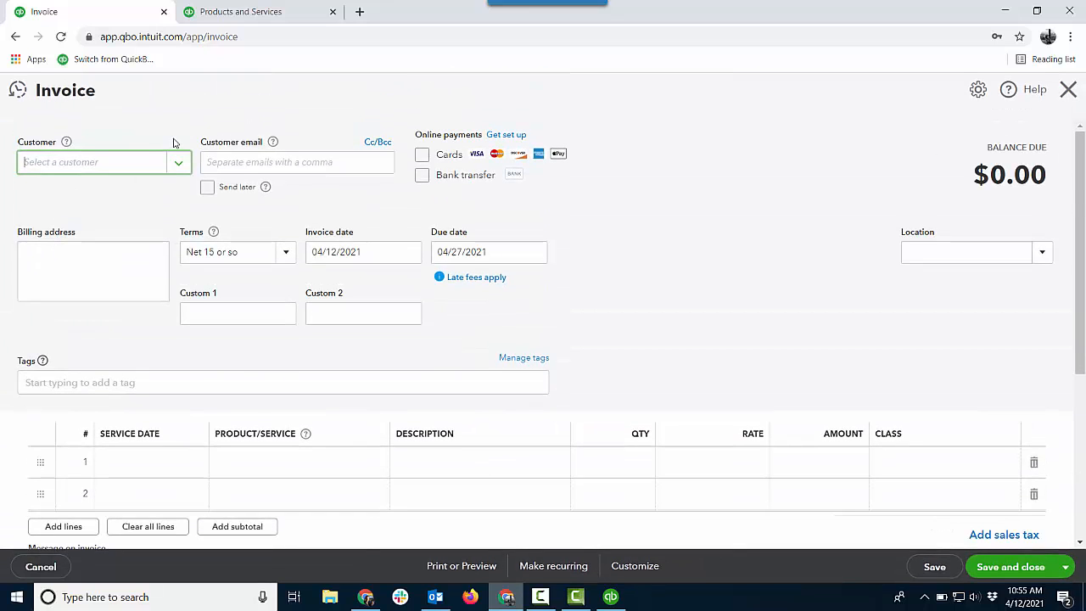
click(177, 161)
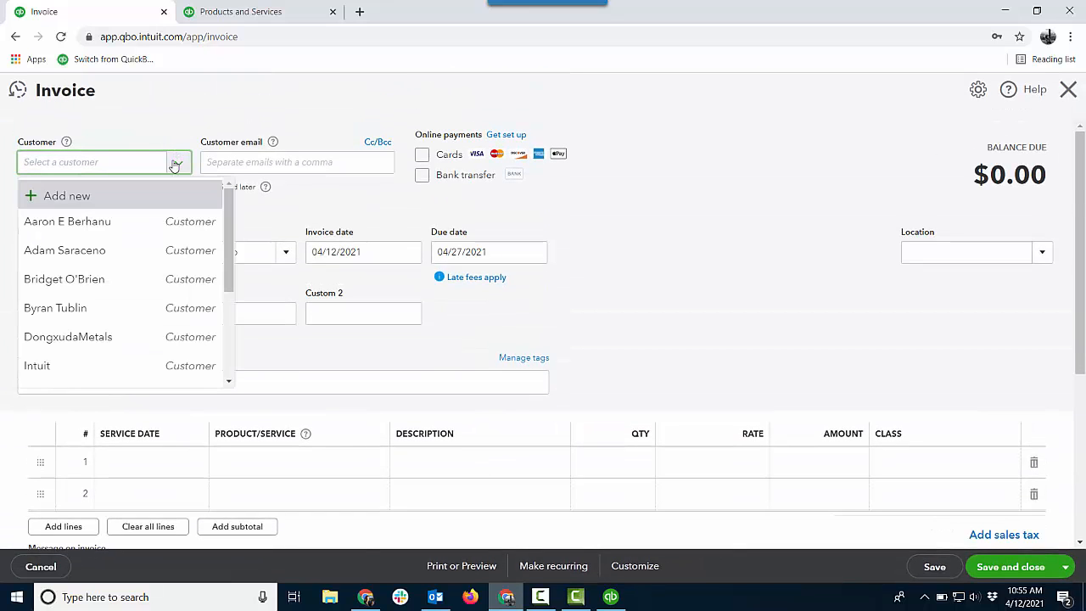
click(101, 222)
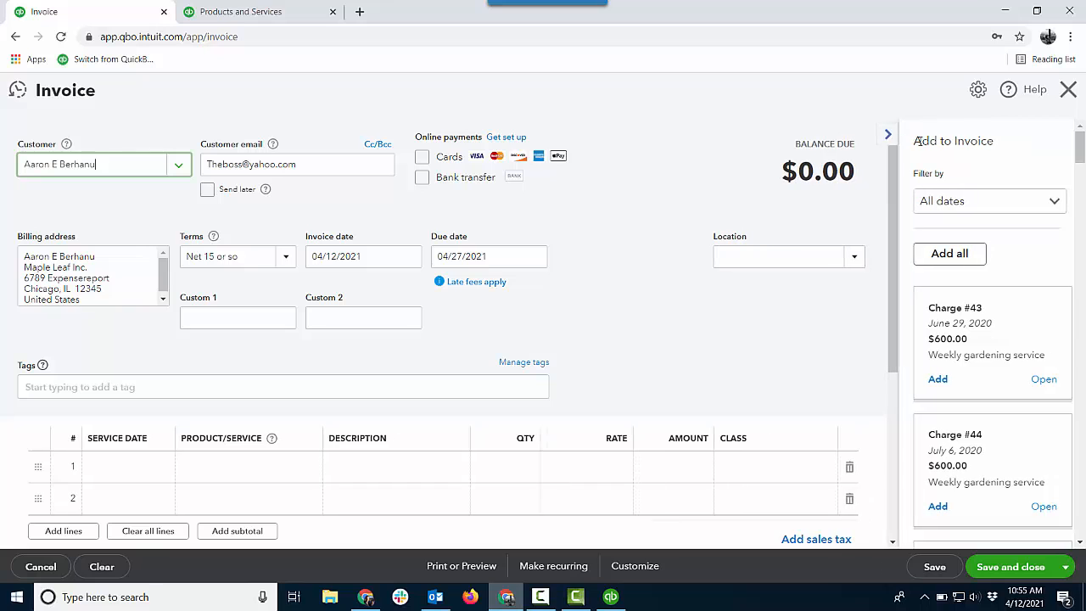
click(889, 138)
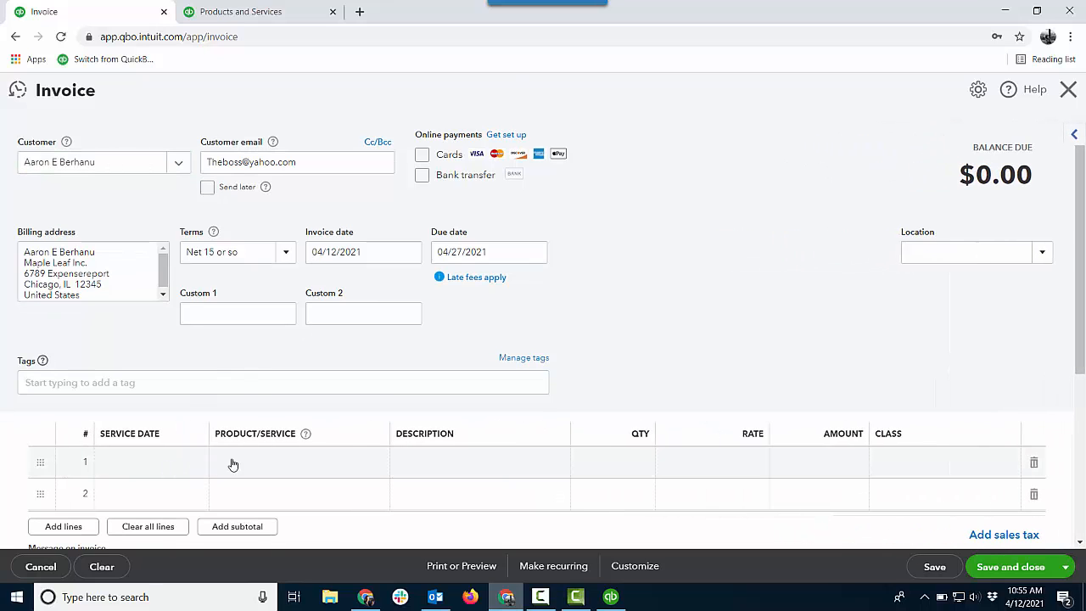
Step: Add Widget to the invoice's first line with a quantity of 50, and save and close the invoice
click(285, 465)
text(Widget)
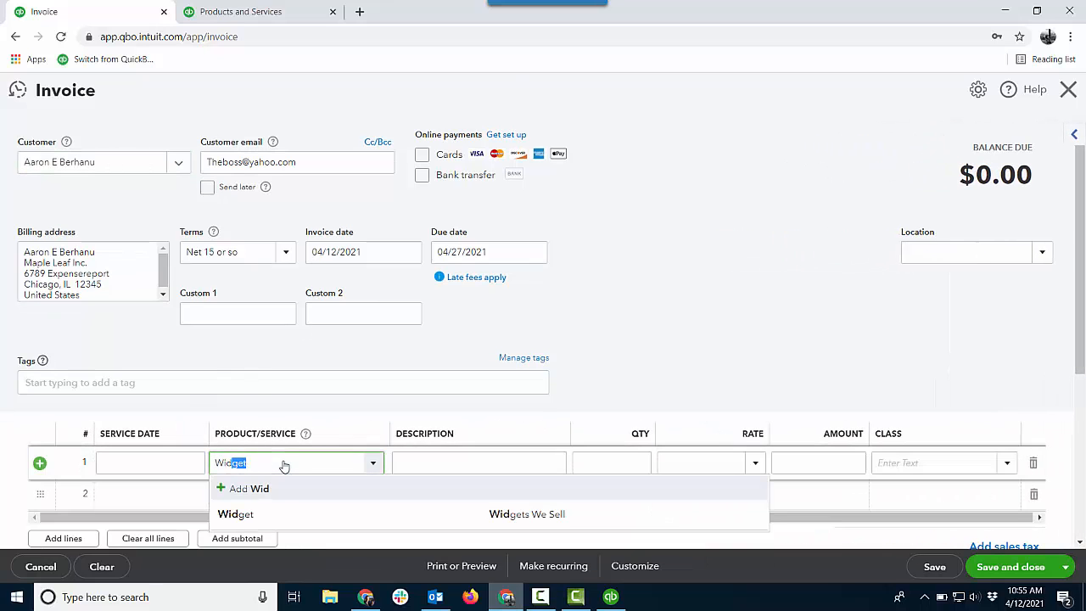
click(246, 521)
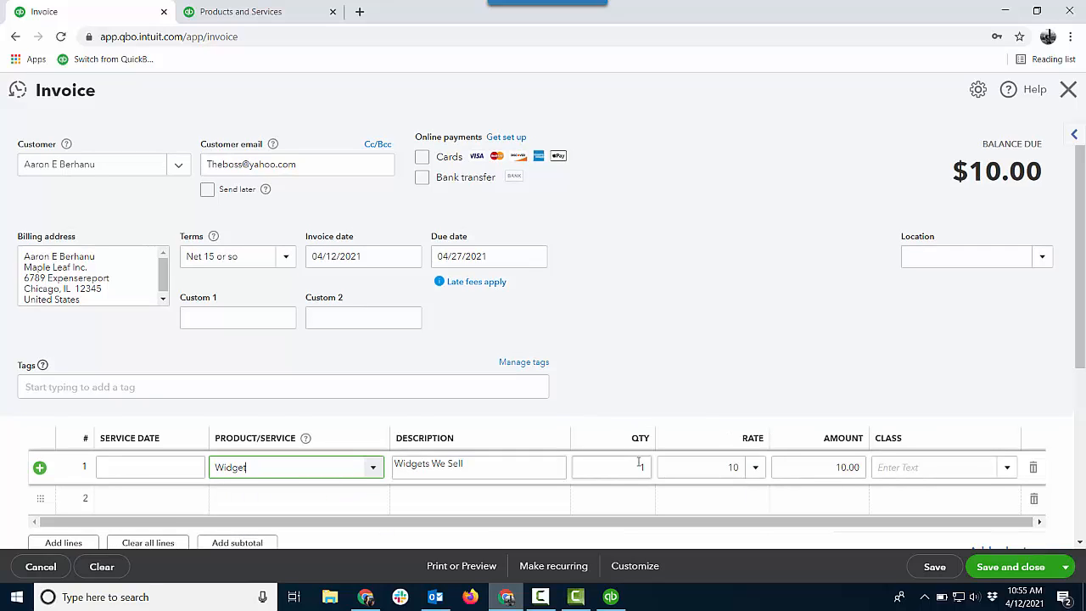
click(641, 465)
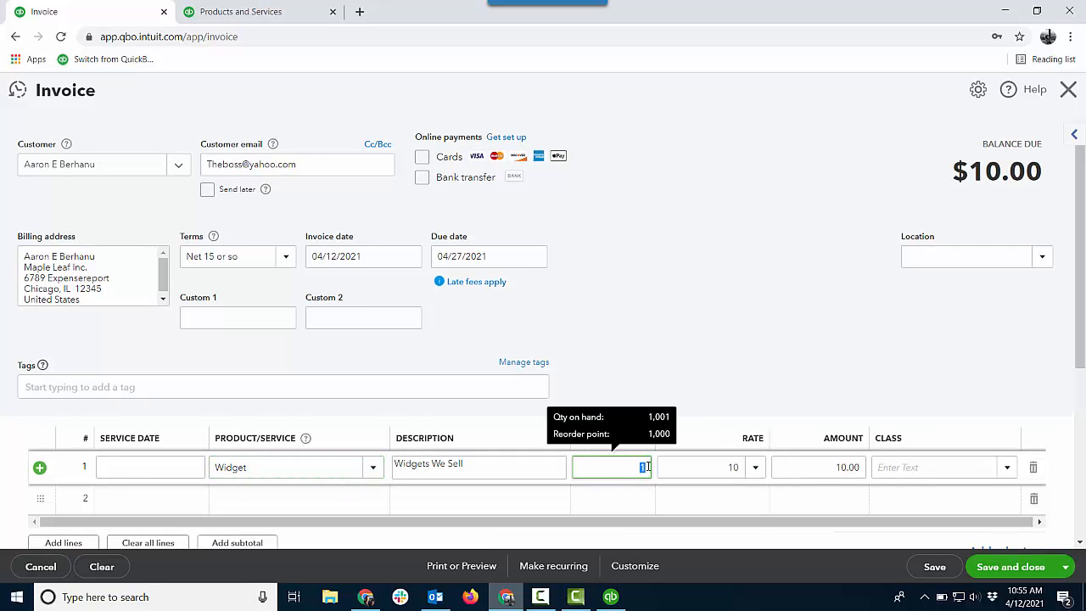
text(50)
key(Tab)
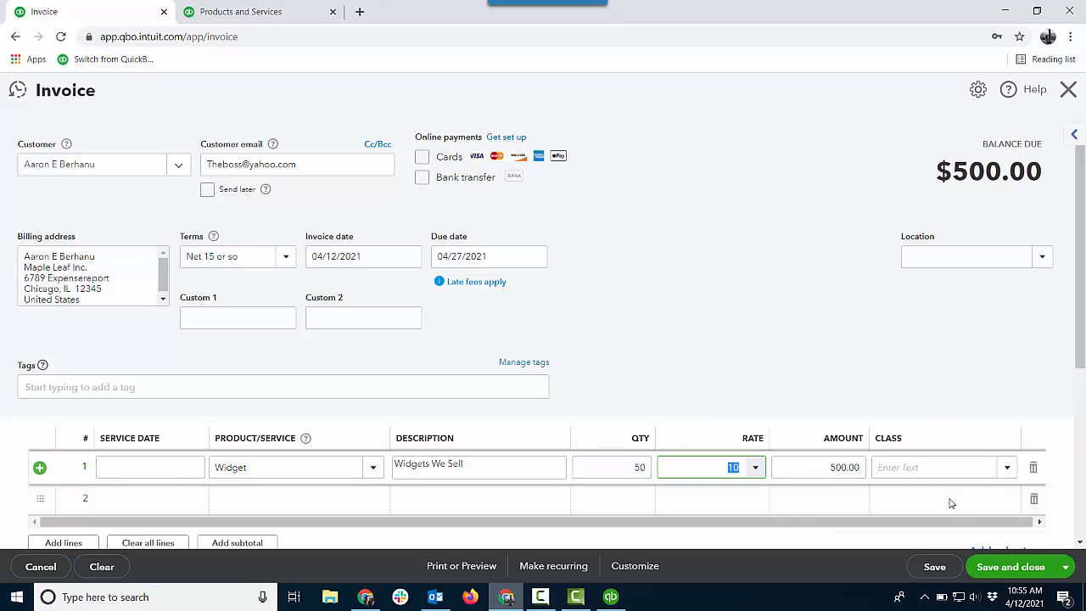
click(1012, 567)
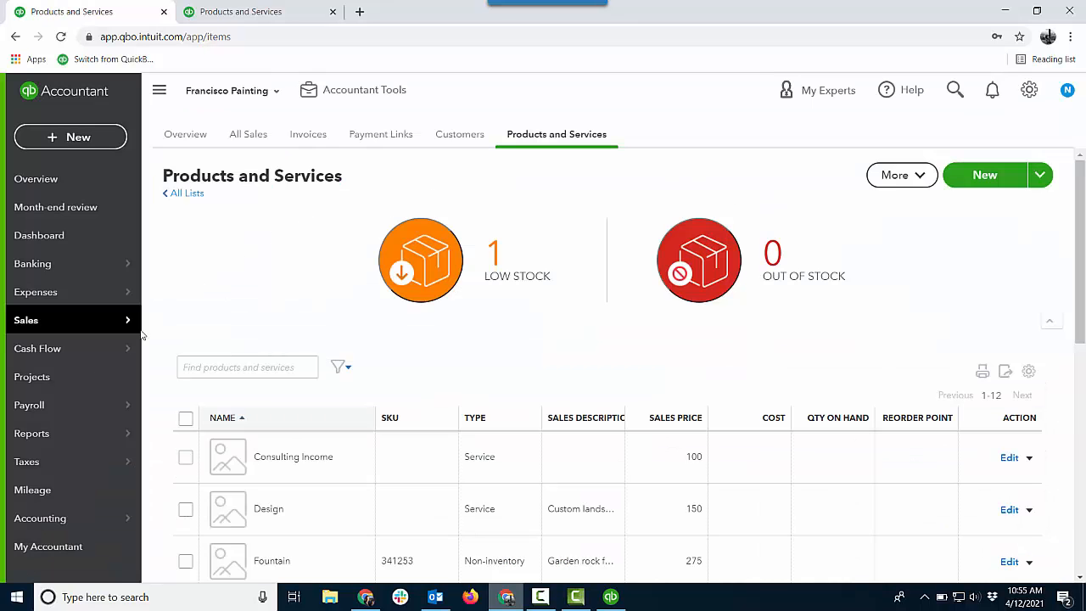
Step: Find and open the Inventory Valuation Detail report
mouse_move(114, 439)
click(166, 432)
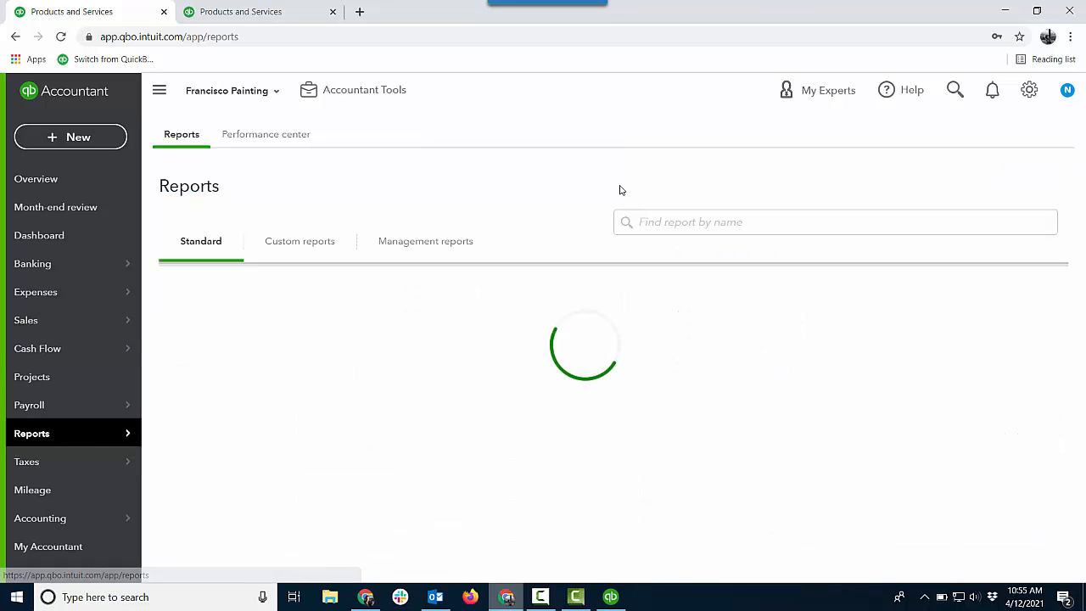
click(677, 222)
text(inv)
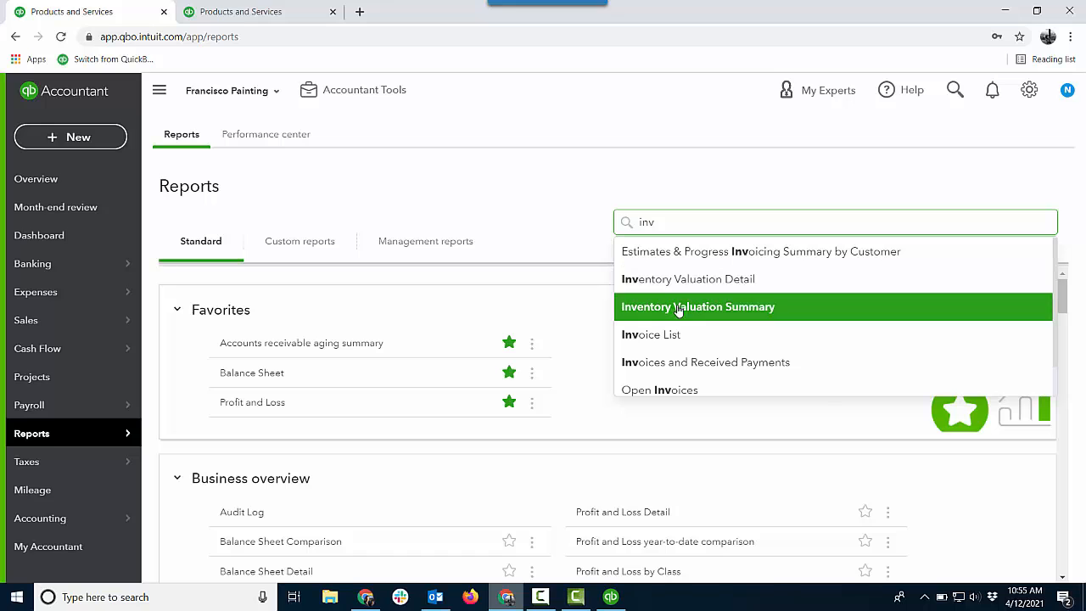
click(704, 289)
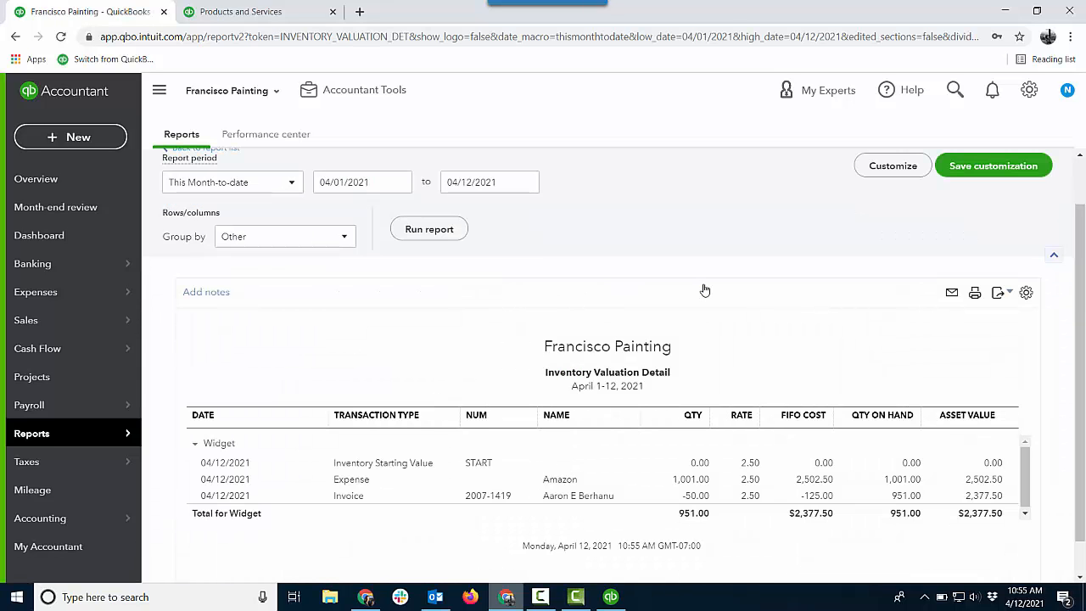